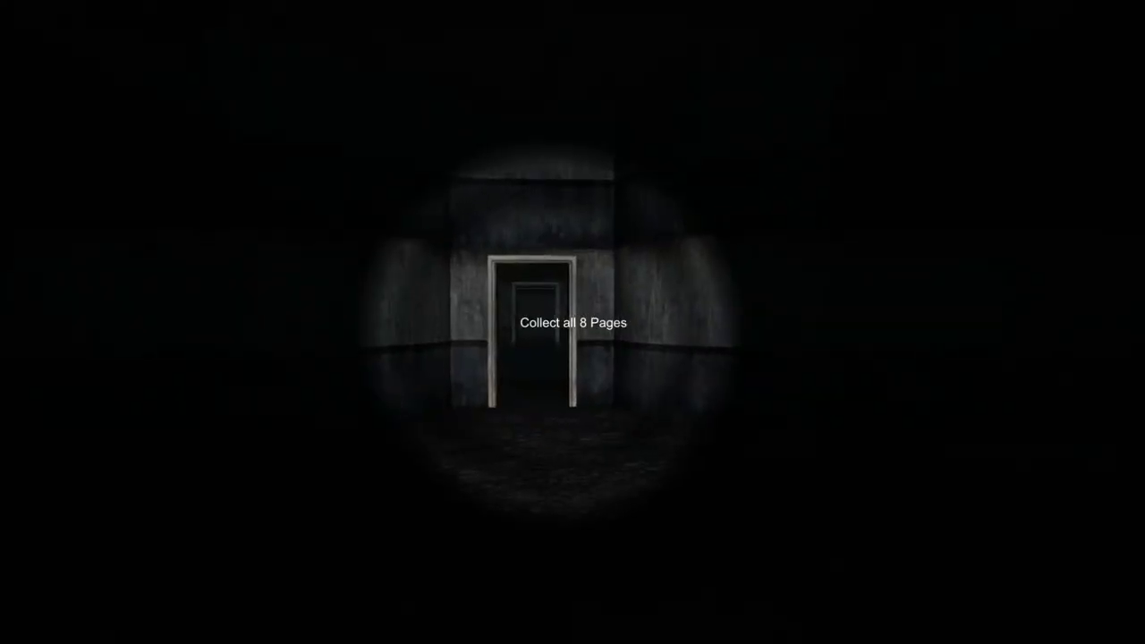
pyautogui.press('w')
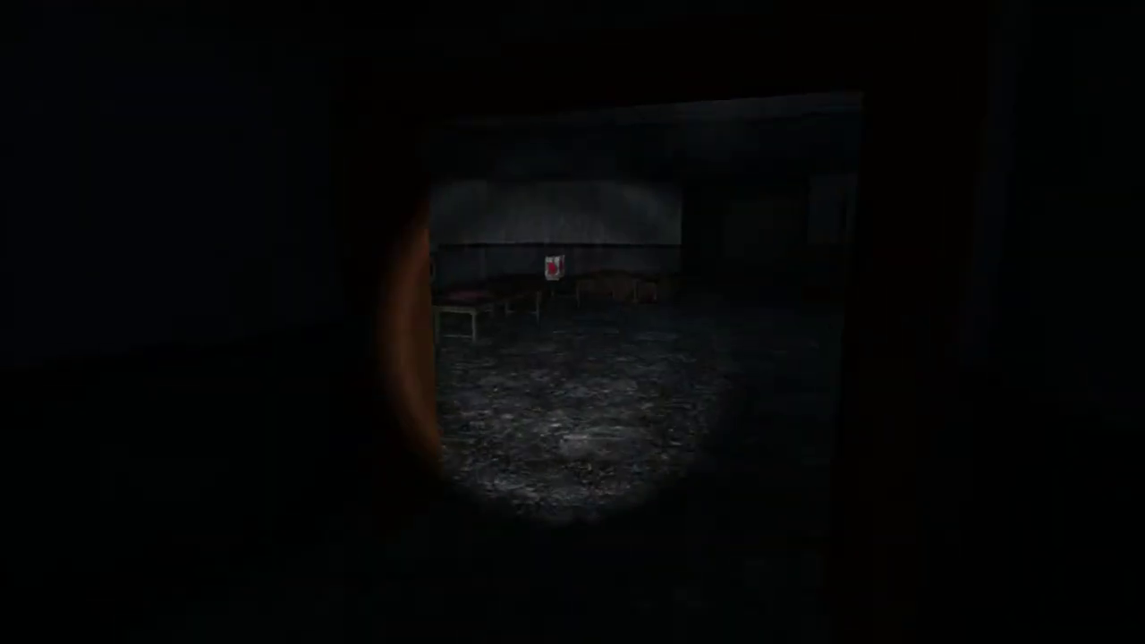
# Step: Walk down the corridor into the laundry room to the page on the bench
pyautogui.press('w')
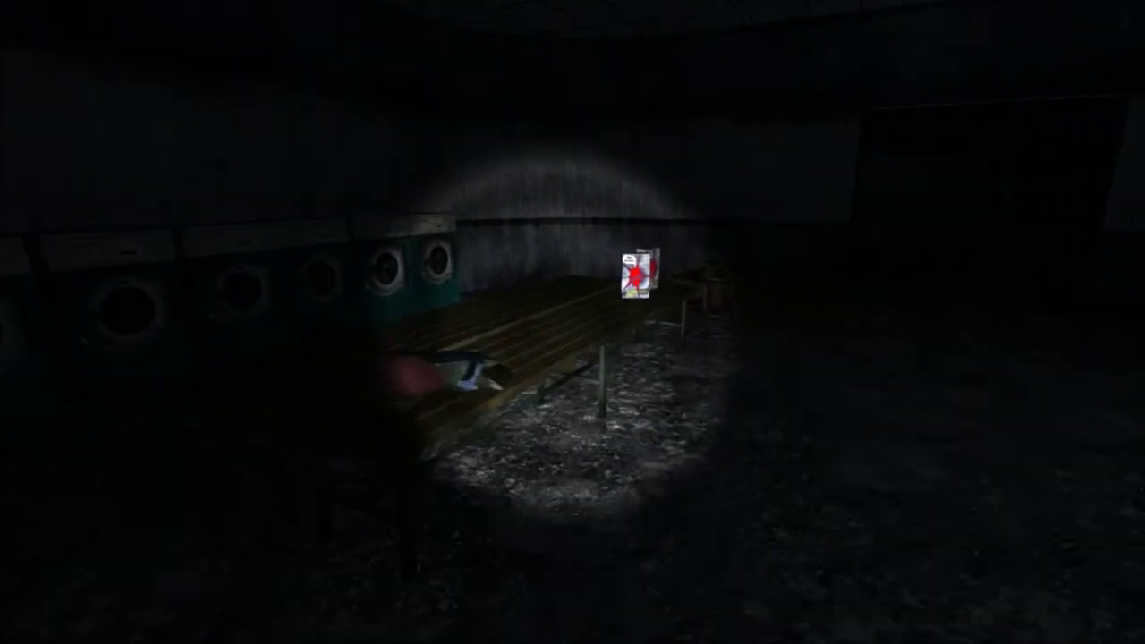
pyautogui.press('w')
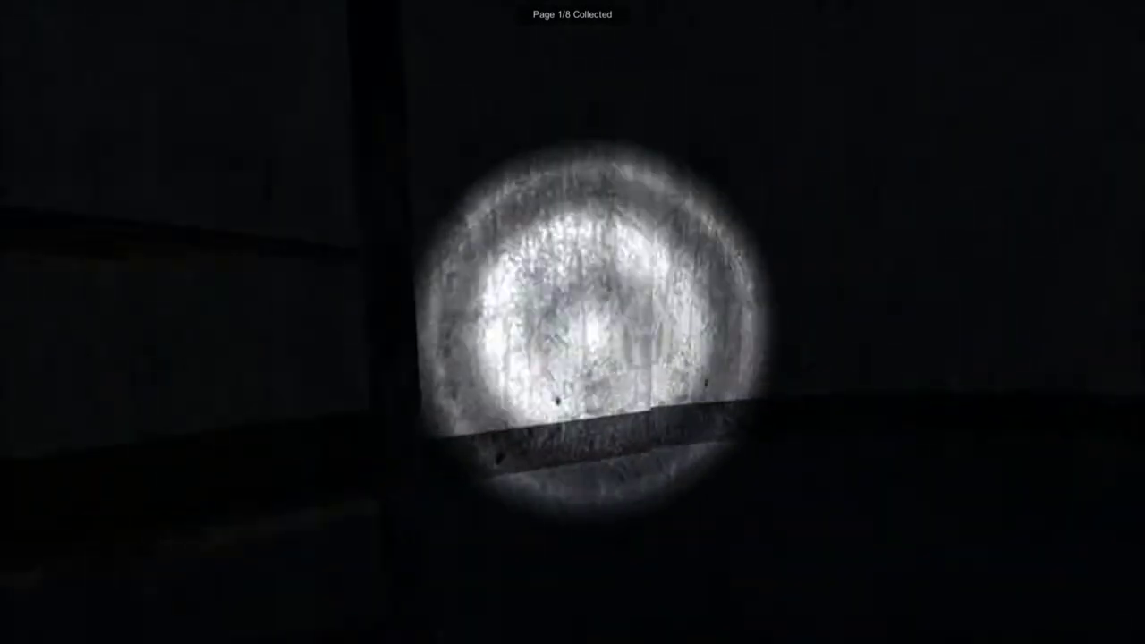
# Step: Turn back, go through the left doorway, and enter the dark room with the statue
pyautogui.press('w')
pyautogui.press('w')
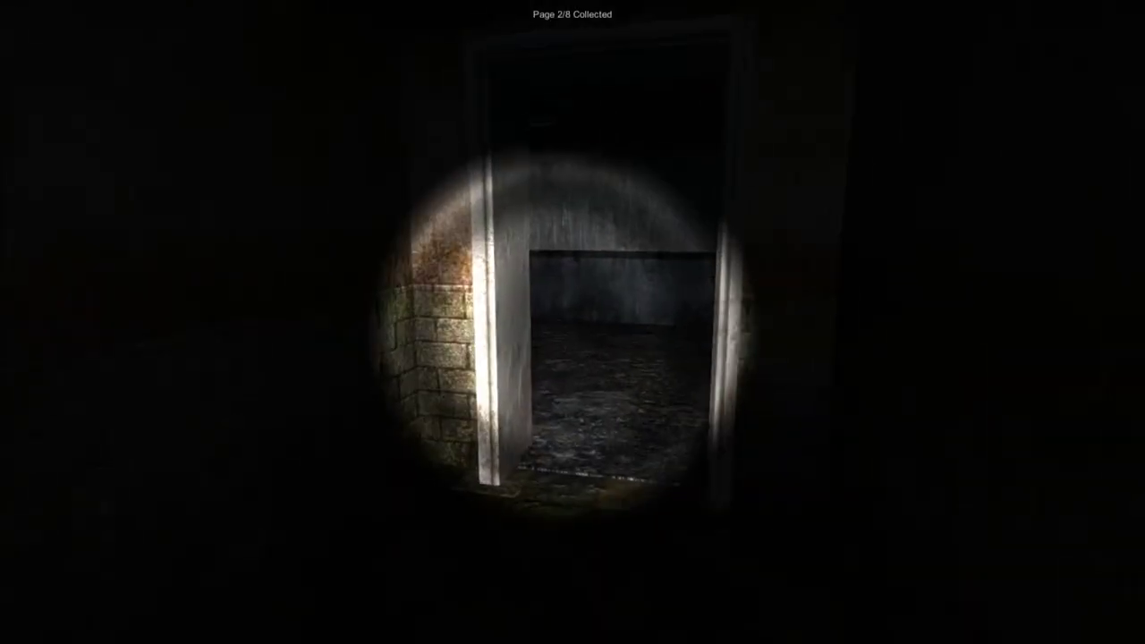
pyautogui.press('w')
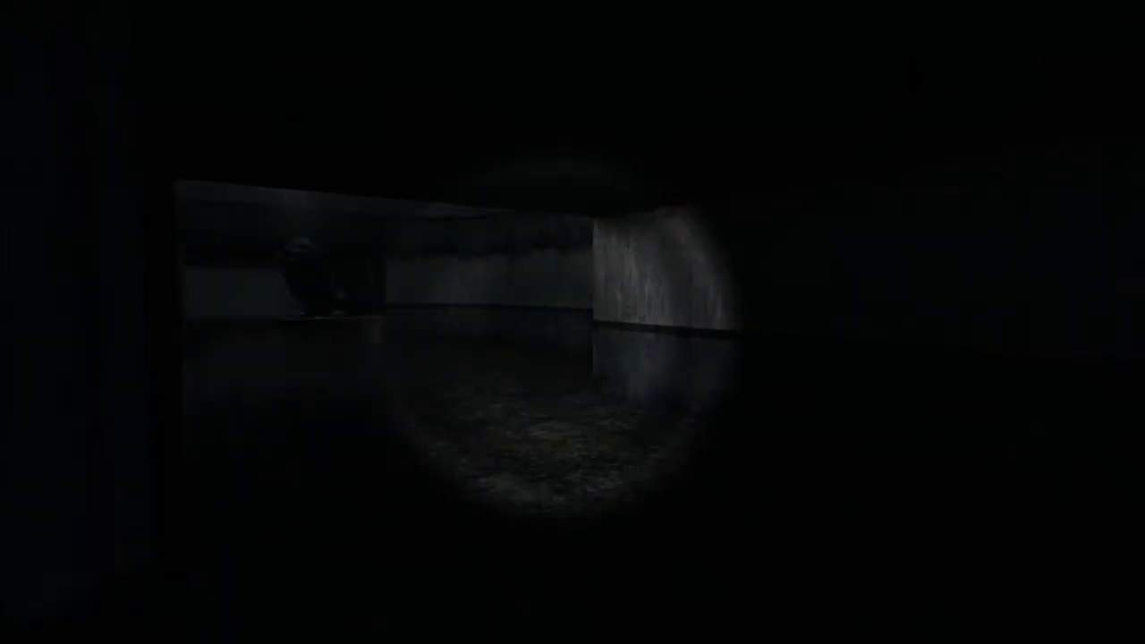
pyautogui.press('w')
pyautogui.press('w')
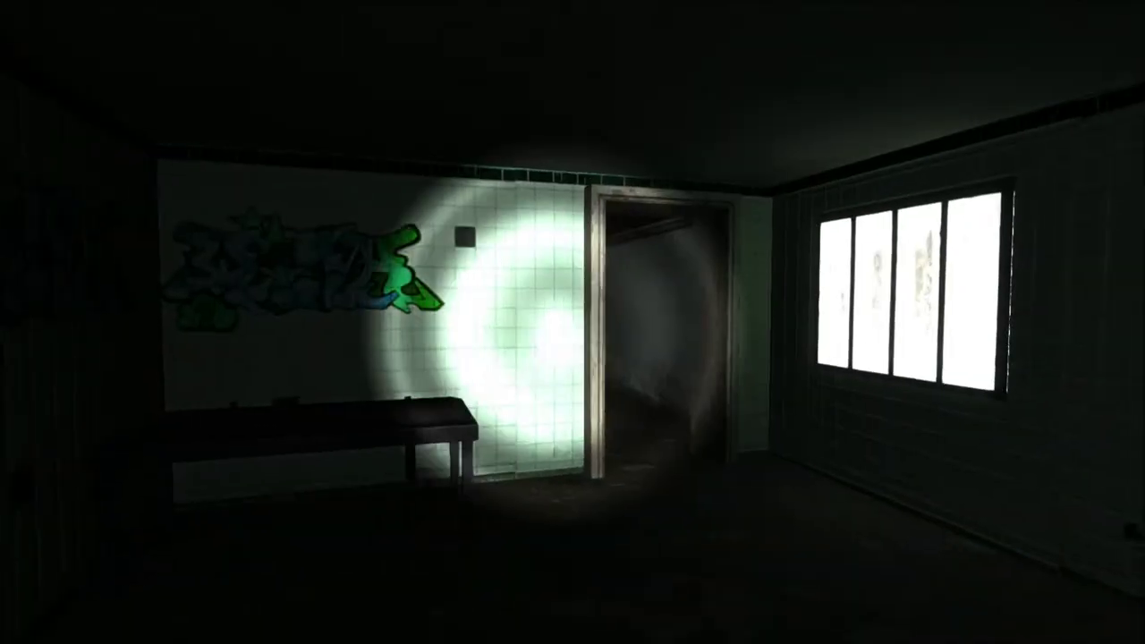
pyautogui.press('w')
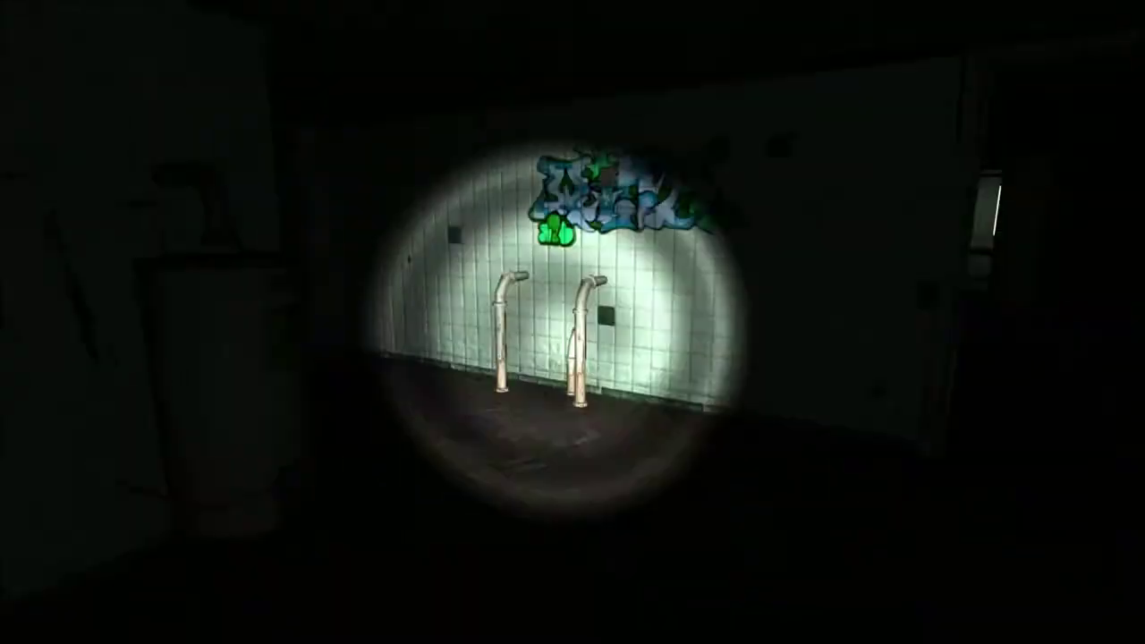
# Step: Head past the graffiti-covered tiled wall and down the corridor into the bench room
pyautogui.press('w')
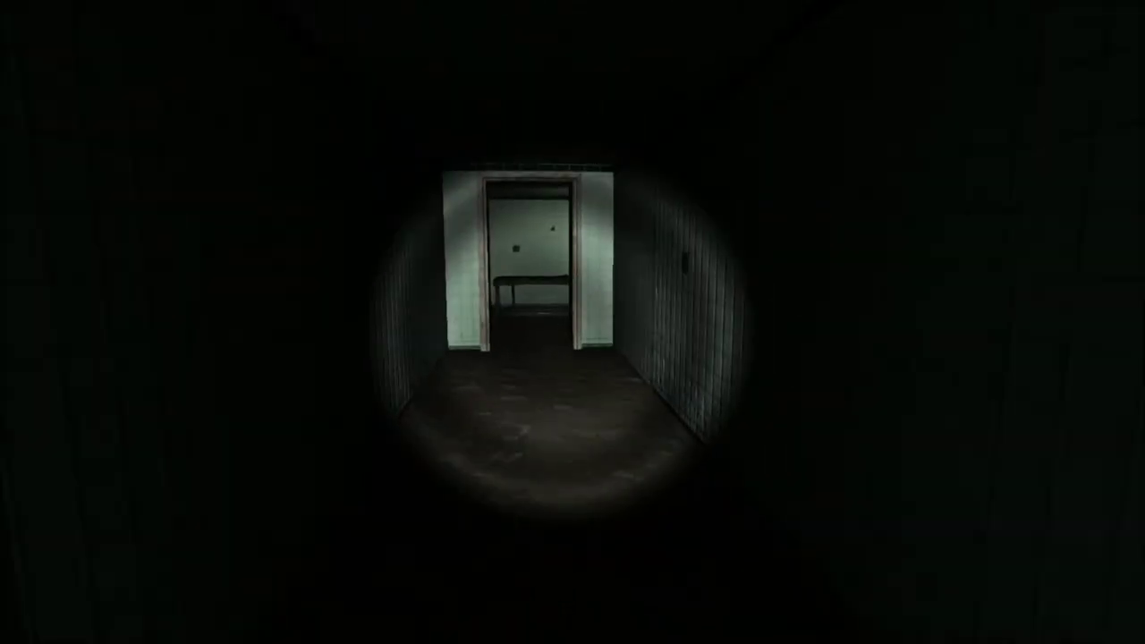
pyautogui.press('w')
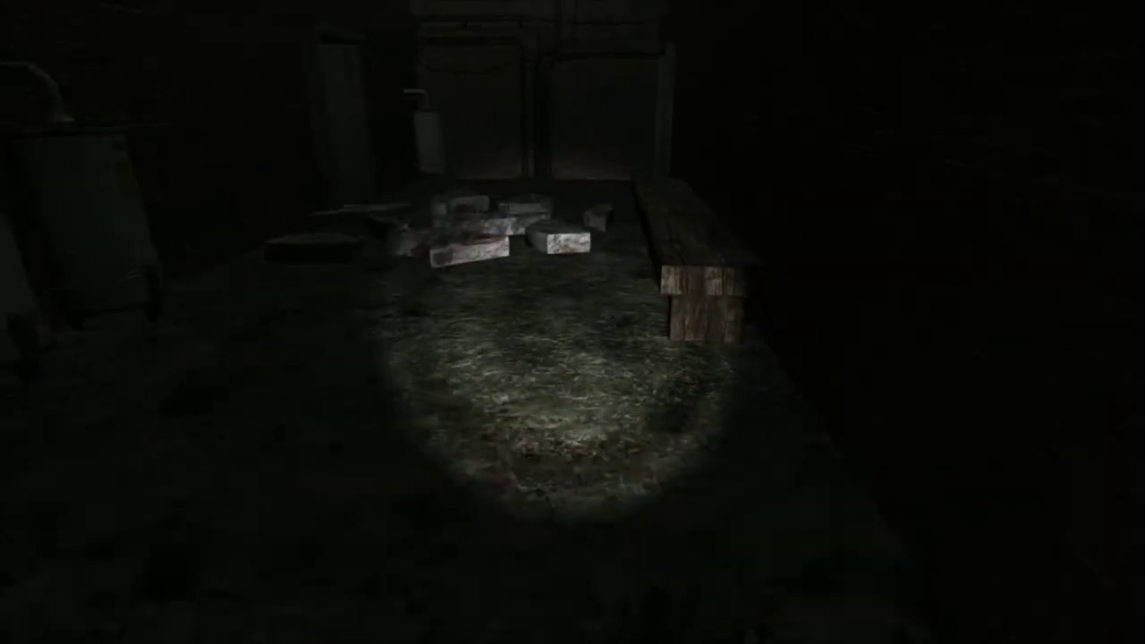
# Step: Cross the dark brick-strewn room into the shower room and circle its stained pillar
pyautogui.press('w')
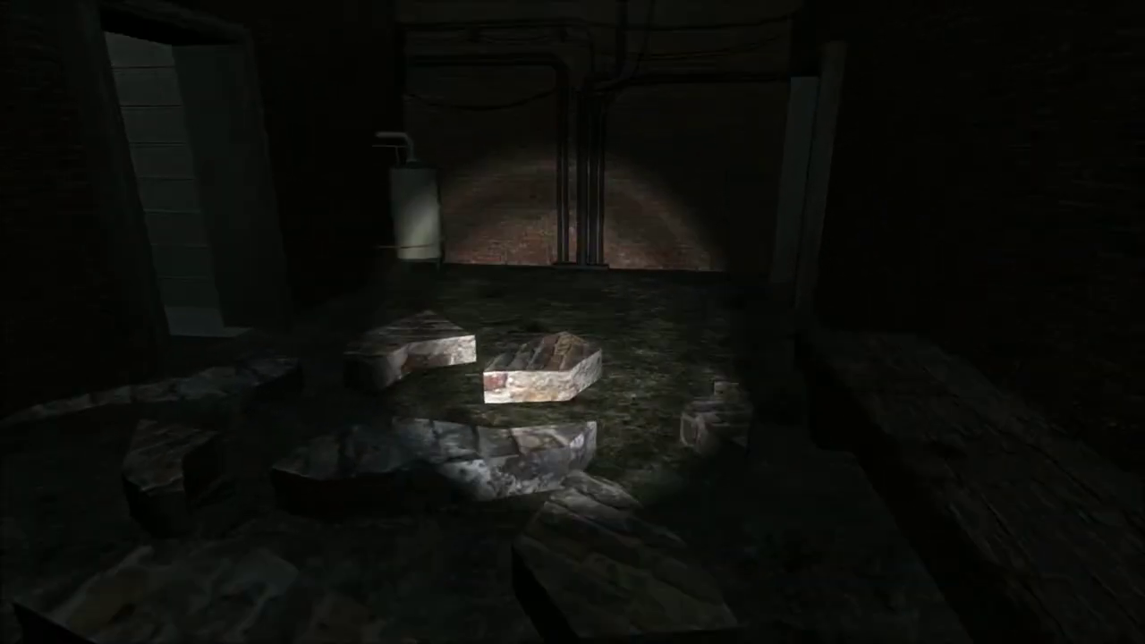
pyautogui.press('w')
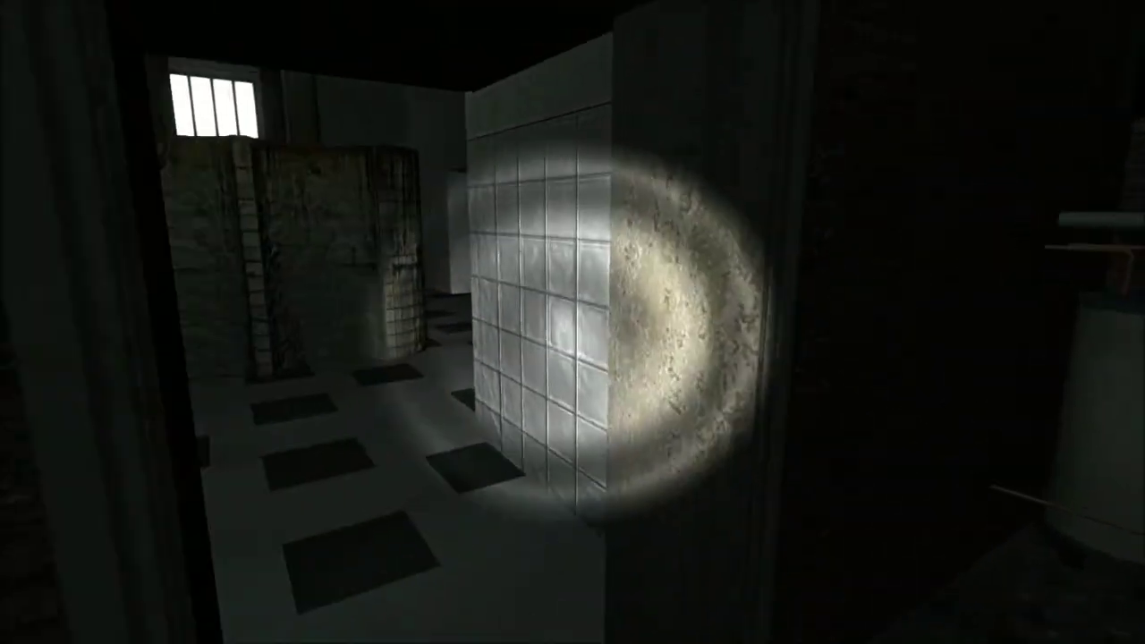
pyautogui.press('w')
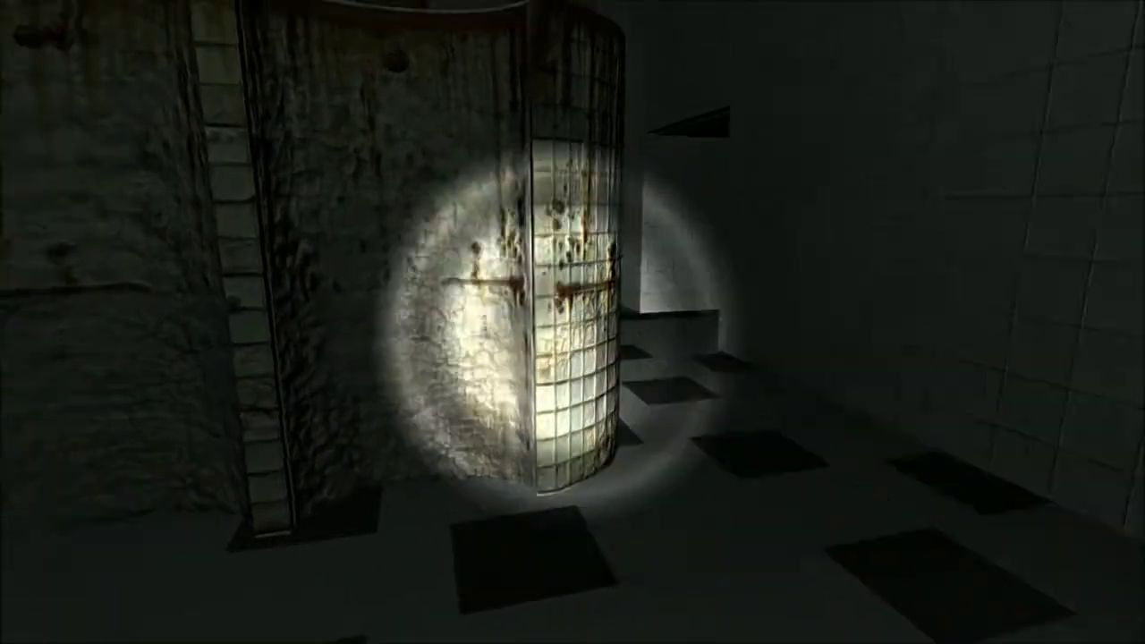
pyautogui.press('w')
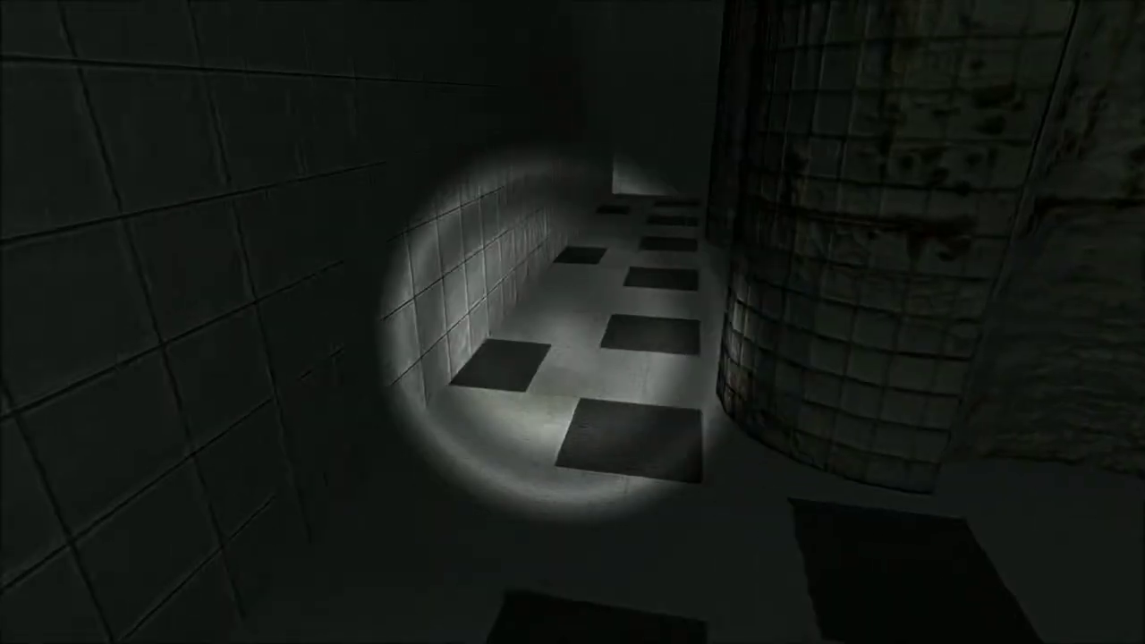
pyautogui.press('w')
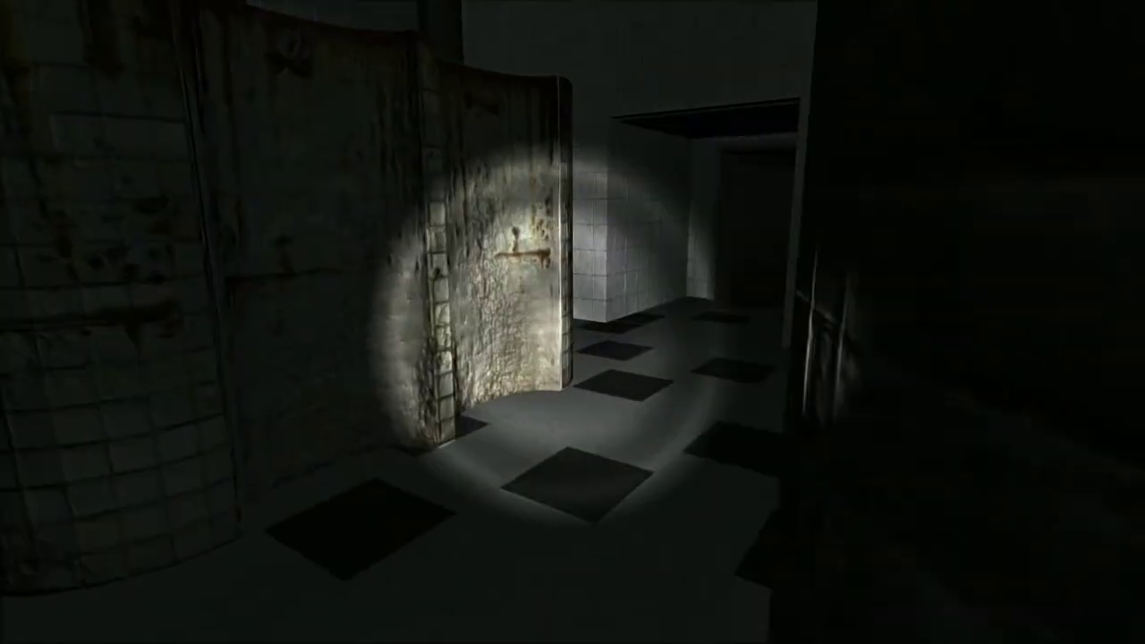
pyautogui.press('w')
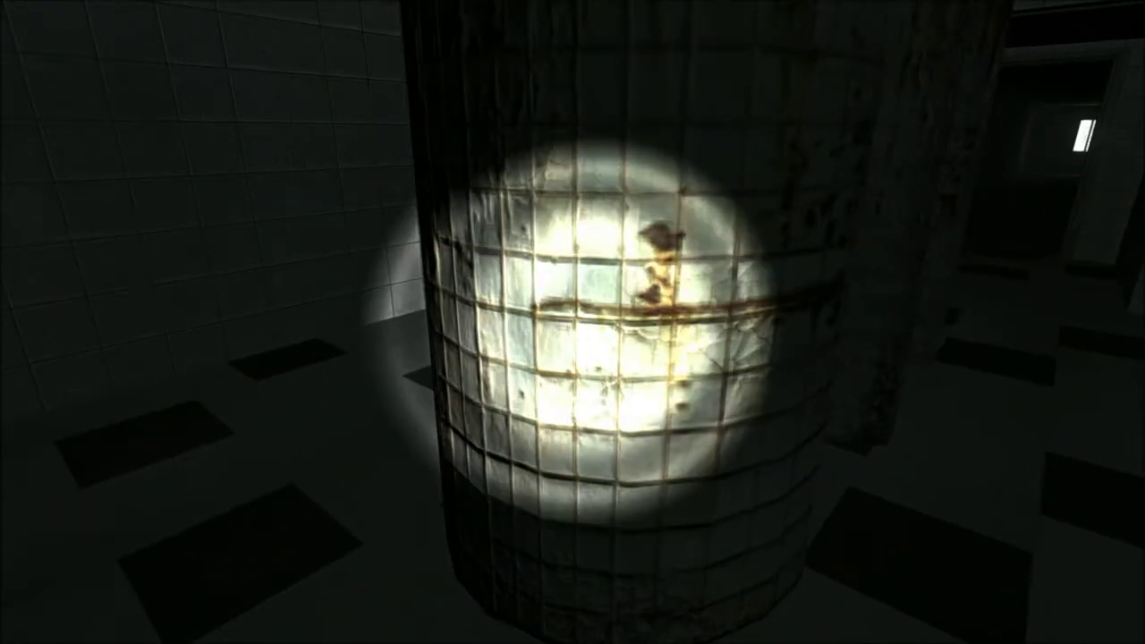
pyautogui.press('w')
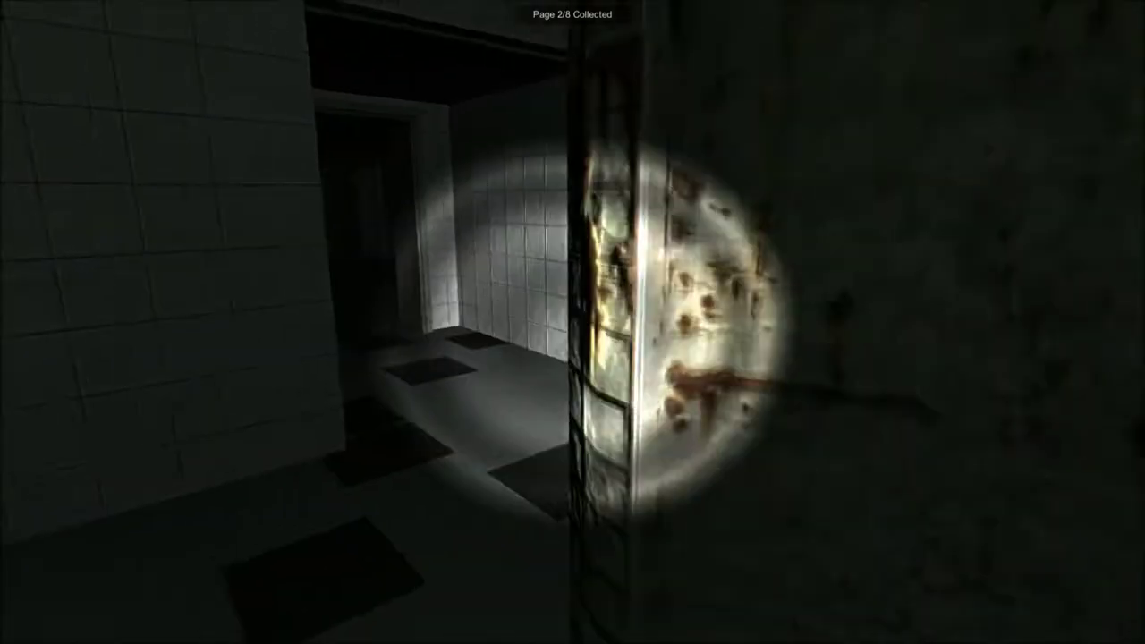
# Step: Explore the dark corridor toward the barred window, then return to the shower room
pyautogui.press('w')
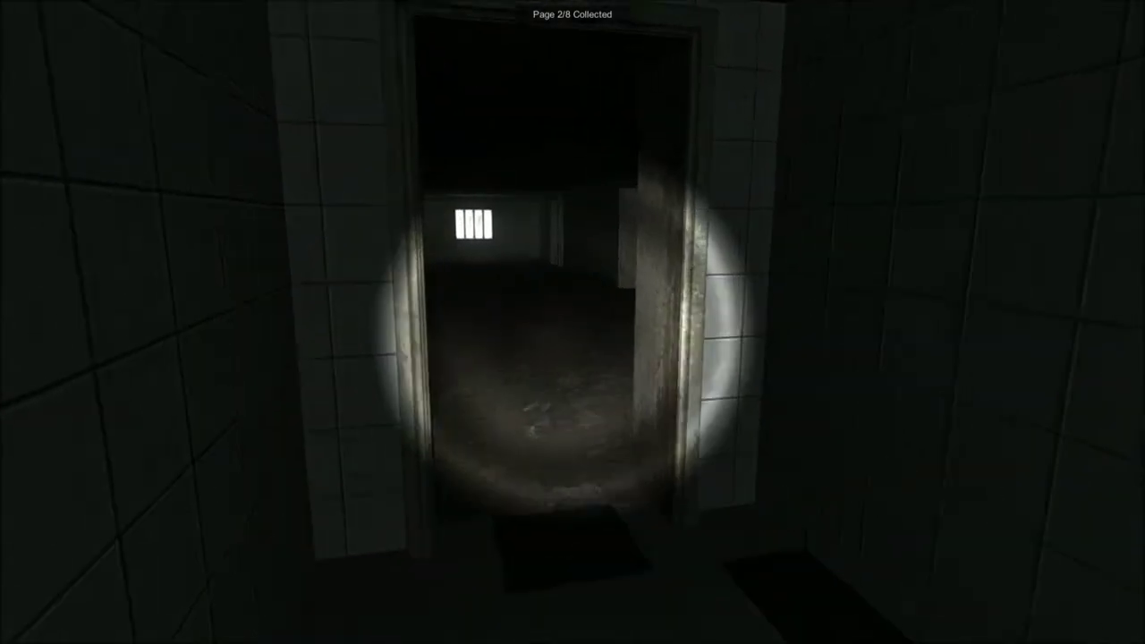
pyautogui.press('w')
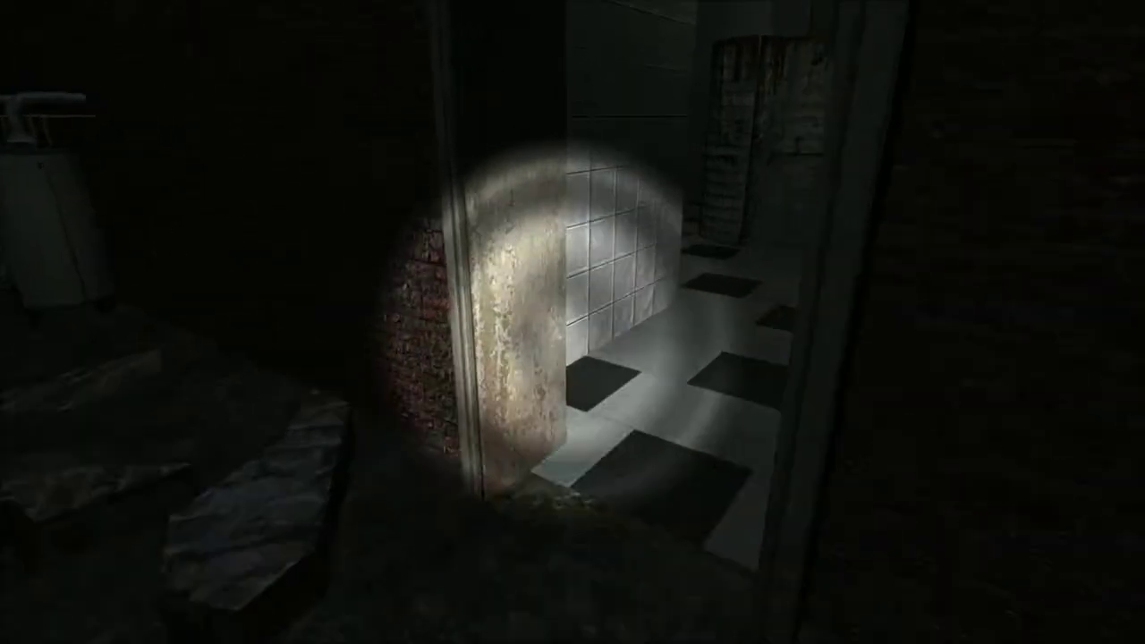
pyautogui.press('w')
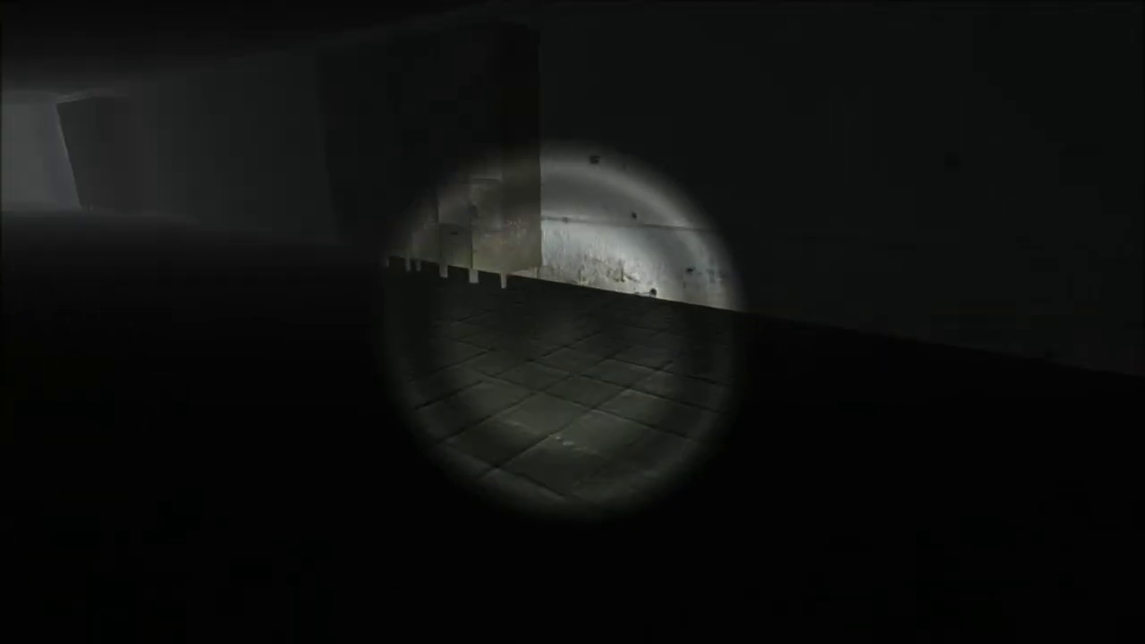
# Step: Pick up the second teddy bear down the foggy corridor, then cross the window room toward the doorway
pyautogui.moveTo(572, 322); pyautogui.dragTo(376, 313)
pyautogui.press('w')
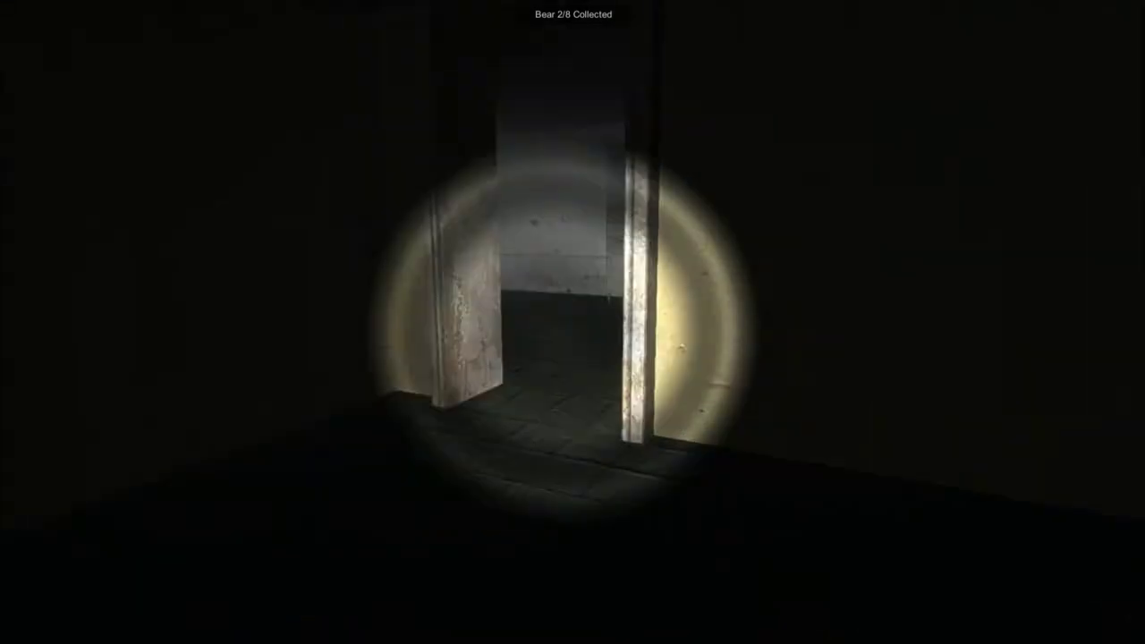
pyautogui.press('w')
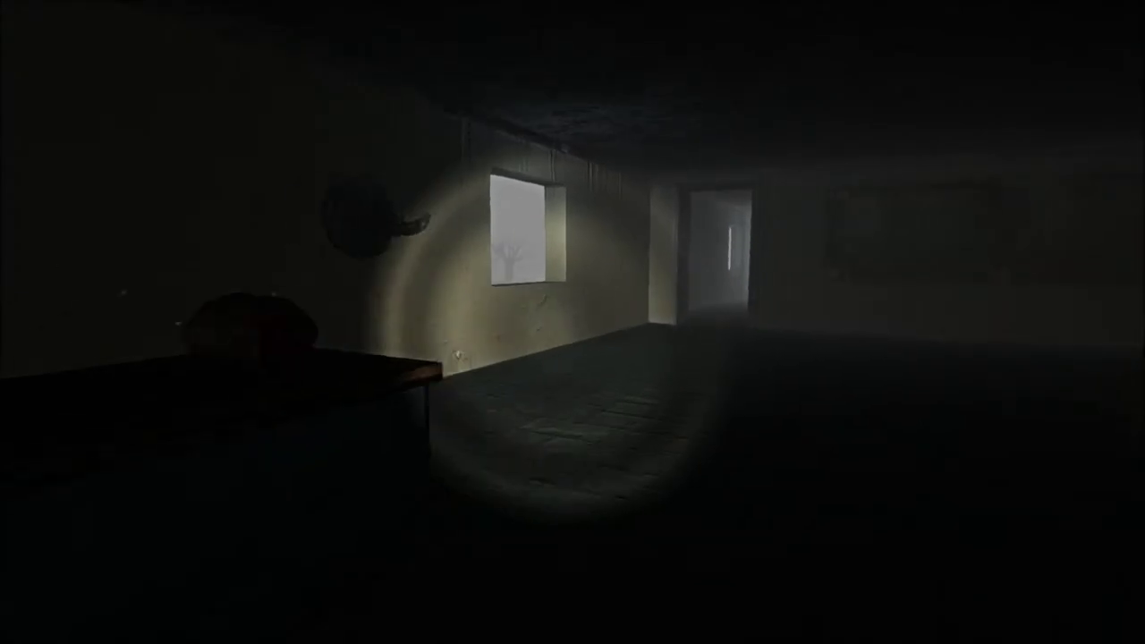
pyautogui.press('w')
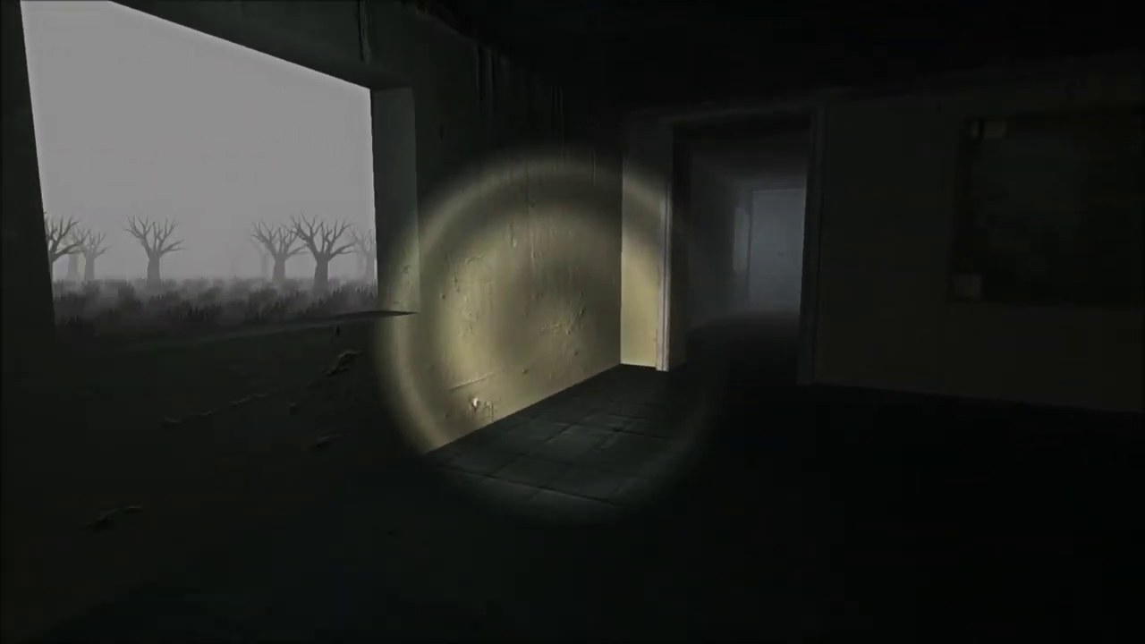
pyautogui.press('w')
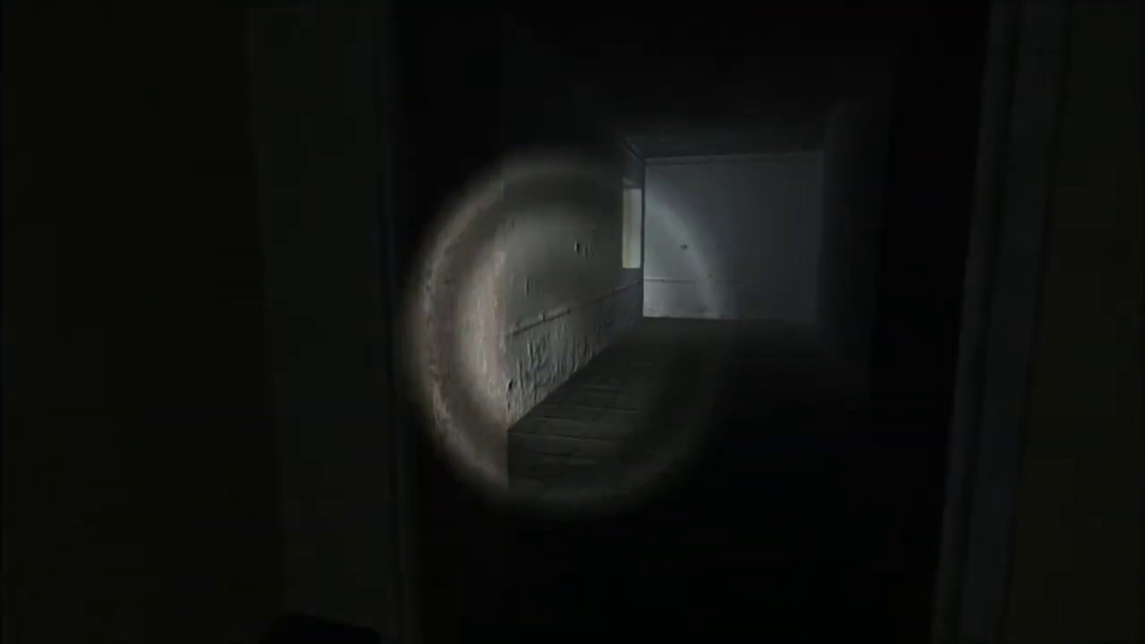